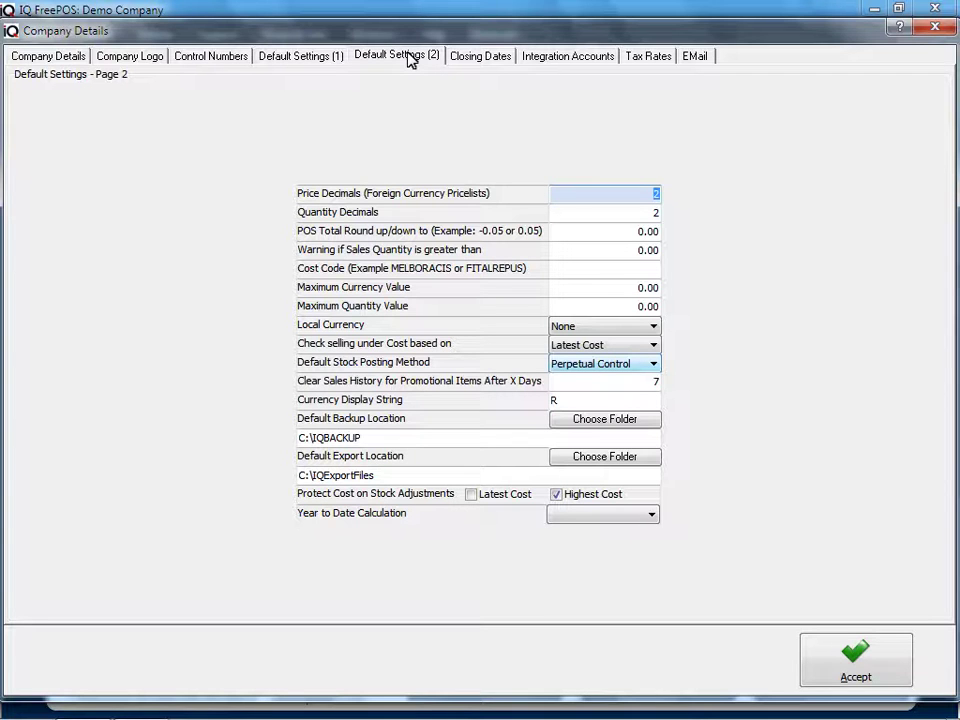
Review the default stock posting method options, keep Perpetual Control, and save the company details.
{"action": "left_click", "coordinate": [650, 365]}
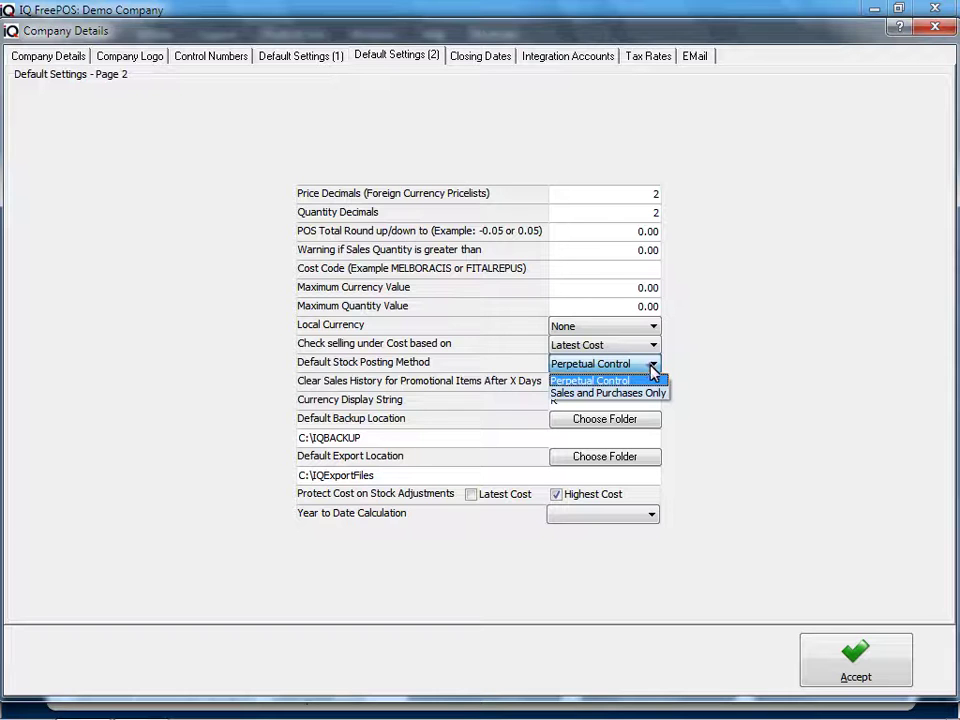
{"action": "left_click", "coordinate": [650, 364]}
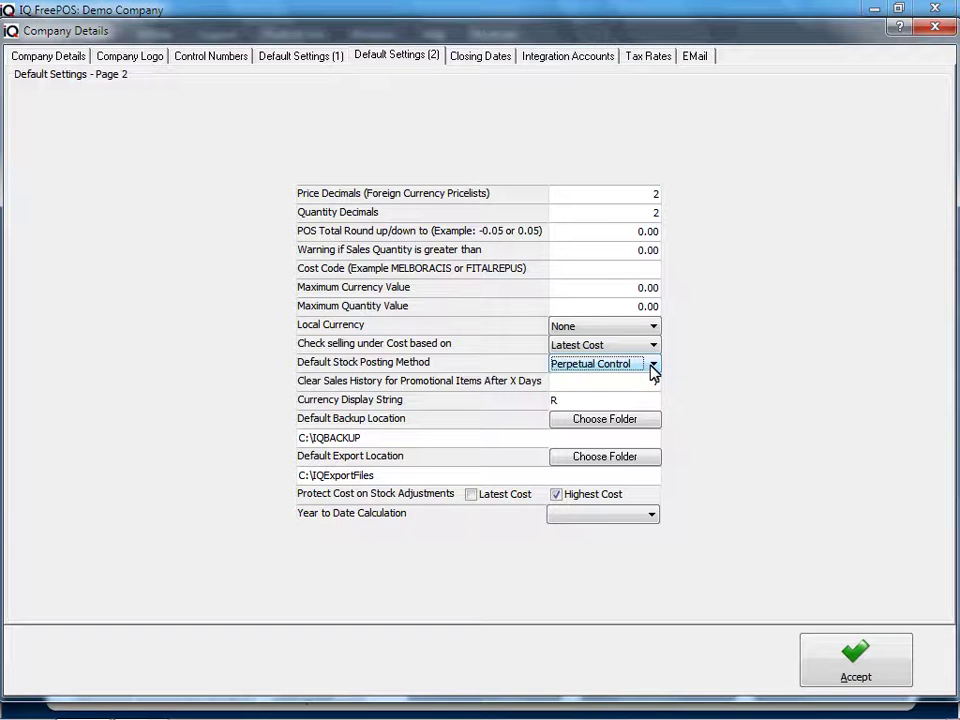
{"action": "left_click", "coordinate": [566, 366]}
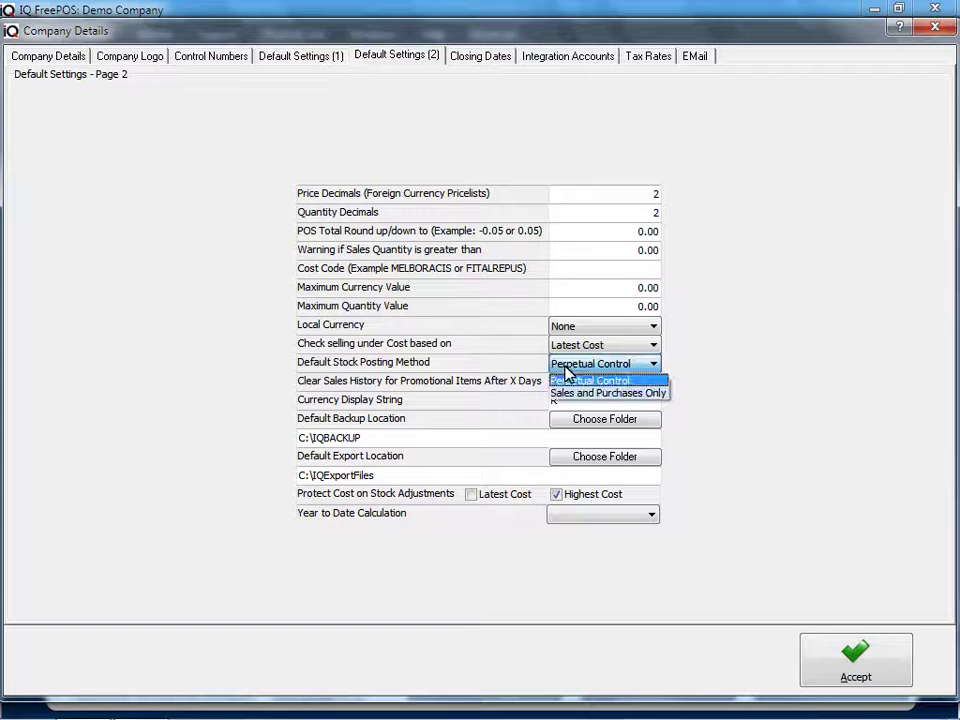
{"action": "left_click", "coordinate": [757, 383]}
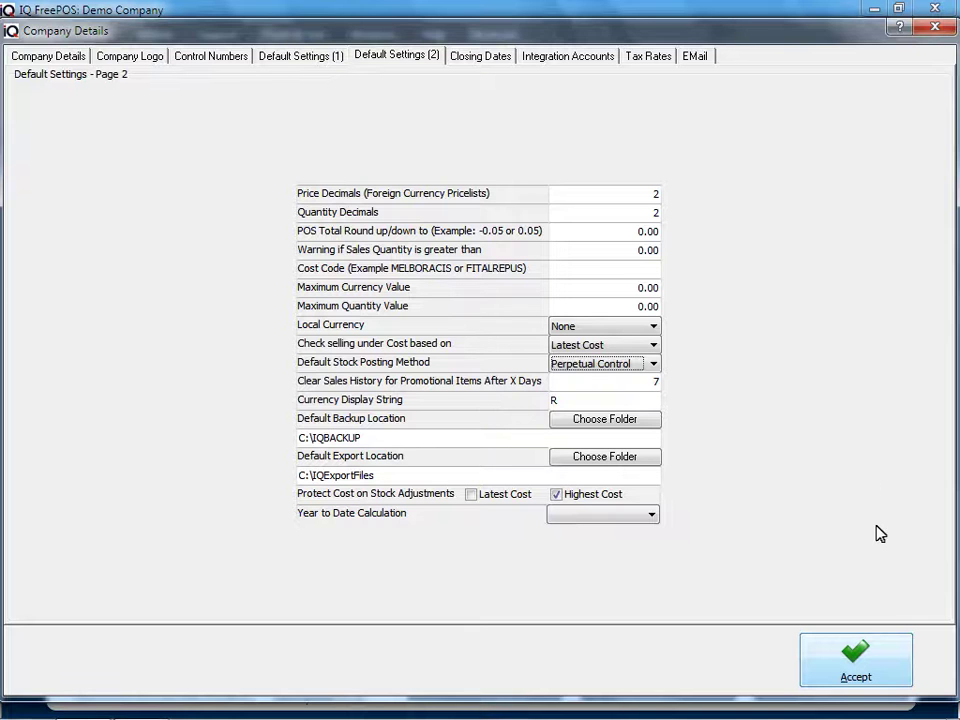
{"action": "left_click", "coordinate": [889, 664]}
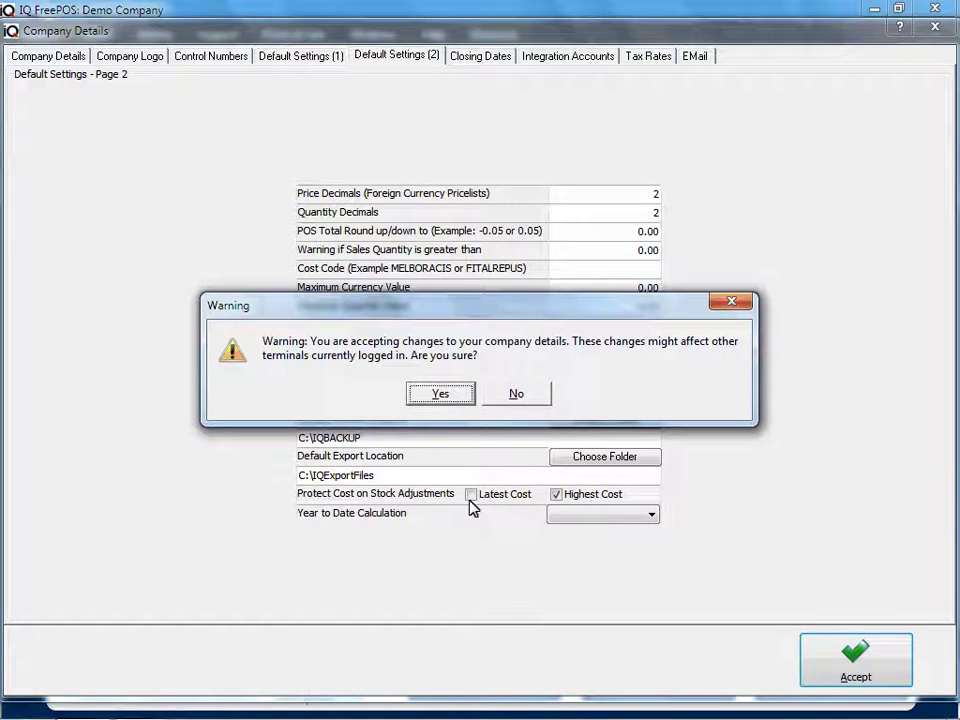
{"action": "left_click", "coordinate": [446, 394]}
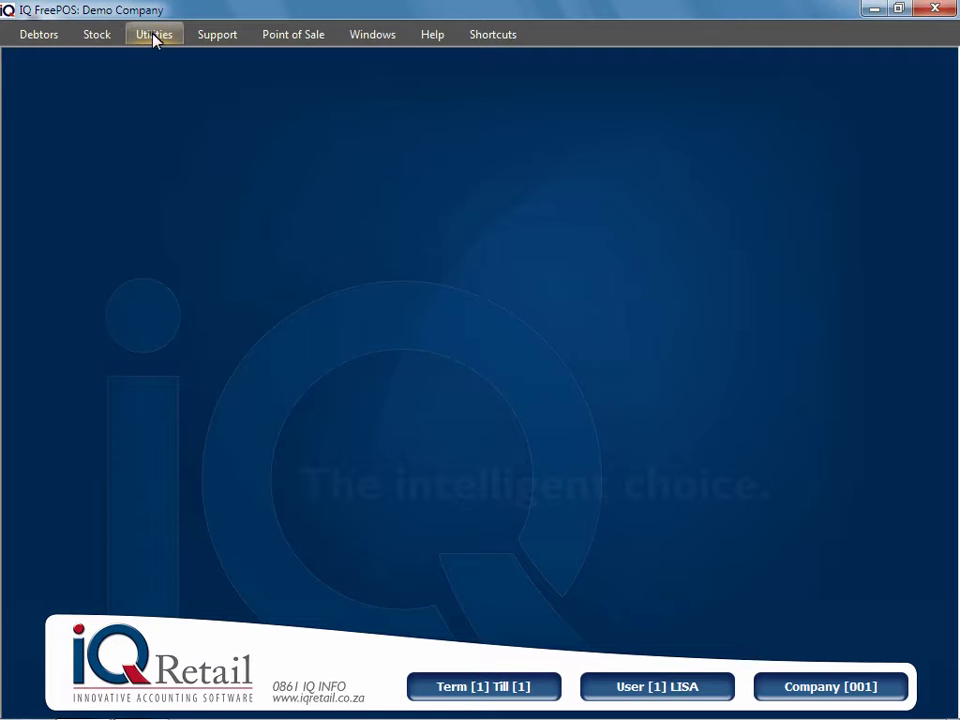
Check the posting method of the Service Items major department (003) in the stock default tables, and close the setup.
{"action": "left_click", "coordinate": [153, 35]}
{"action": "left_click", "coordinate": [222, 84]}
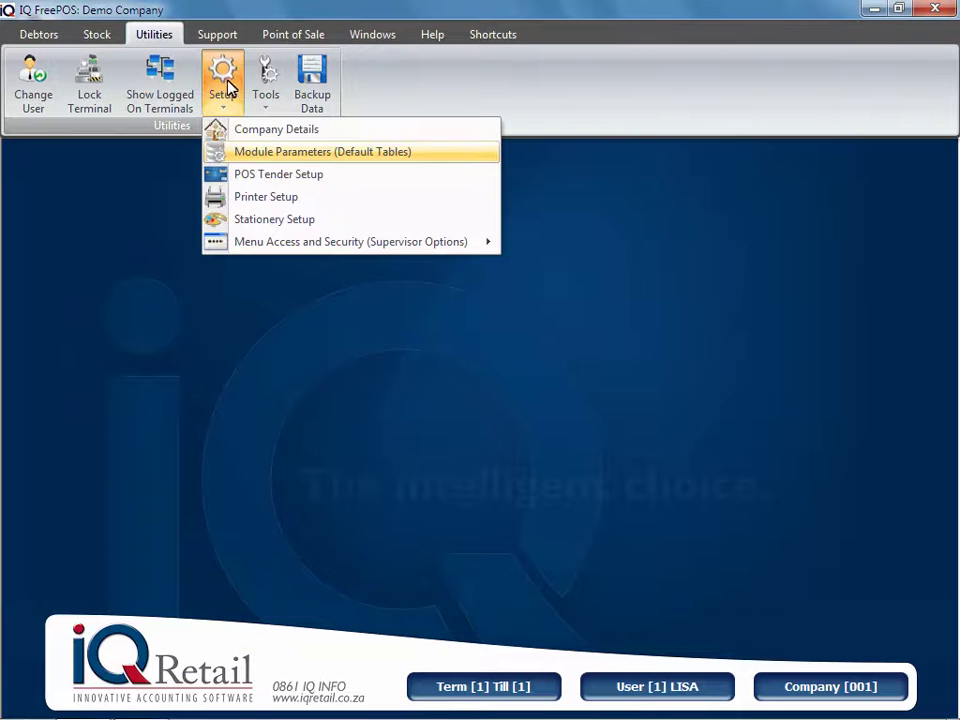
{"action": "left_click", "coordinate": [250, 153]}
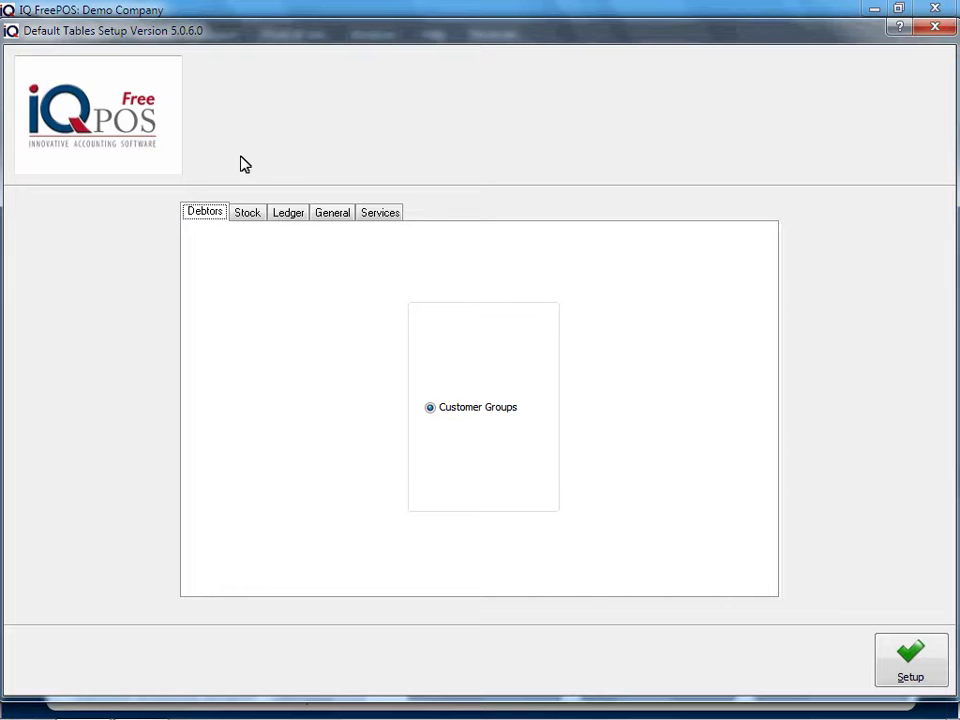
{"action": "left_click", "coordinate": [233, 214]}
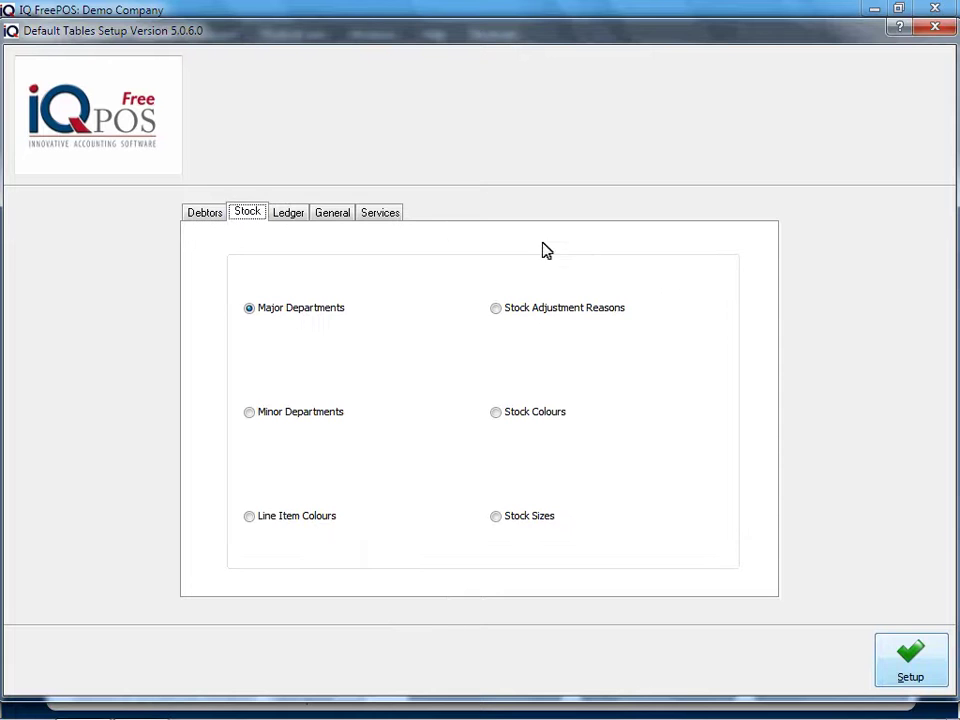
{"action": "left_click", "coordinate": [910, 655]}
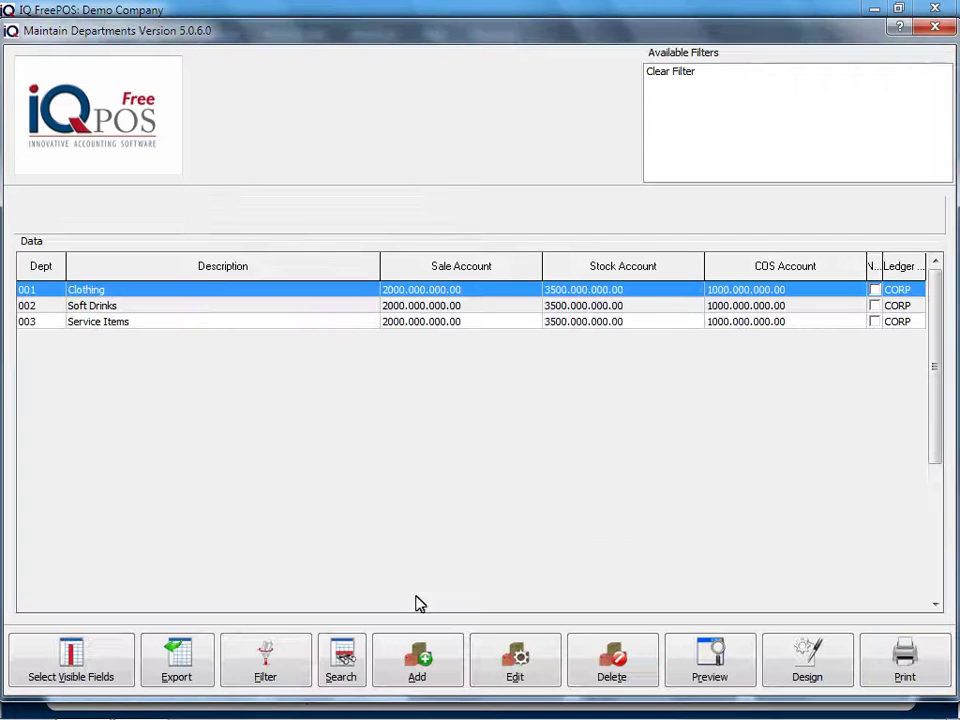
{"action": "left_click", "coordinate": [150, 322]}
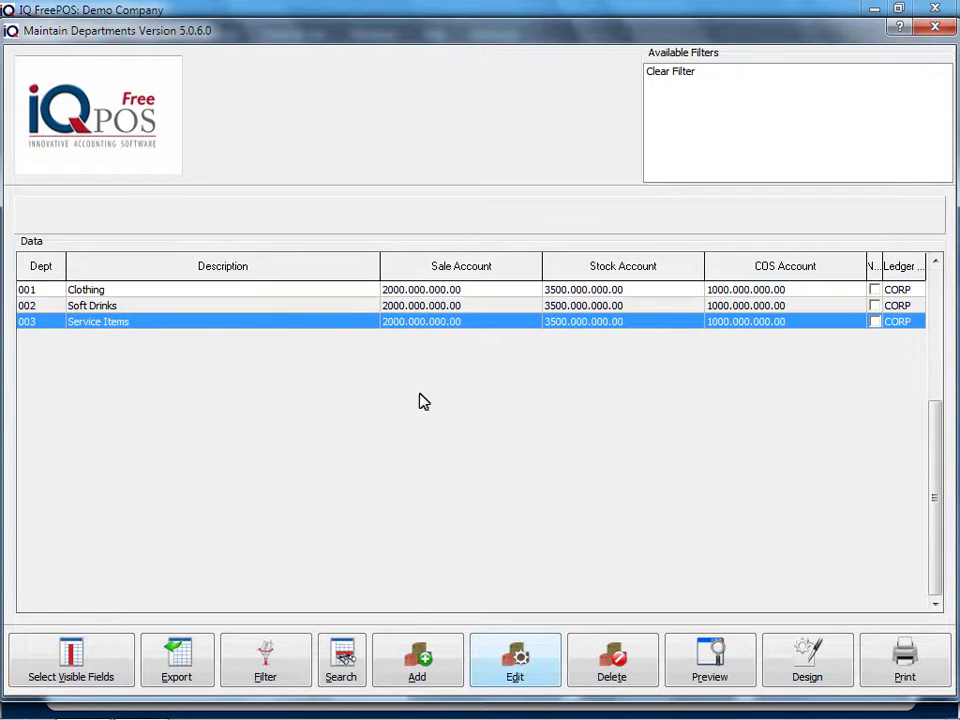
{"action": "left_click", "coordinate": [519, 650]}
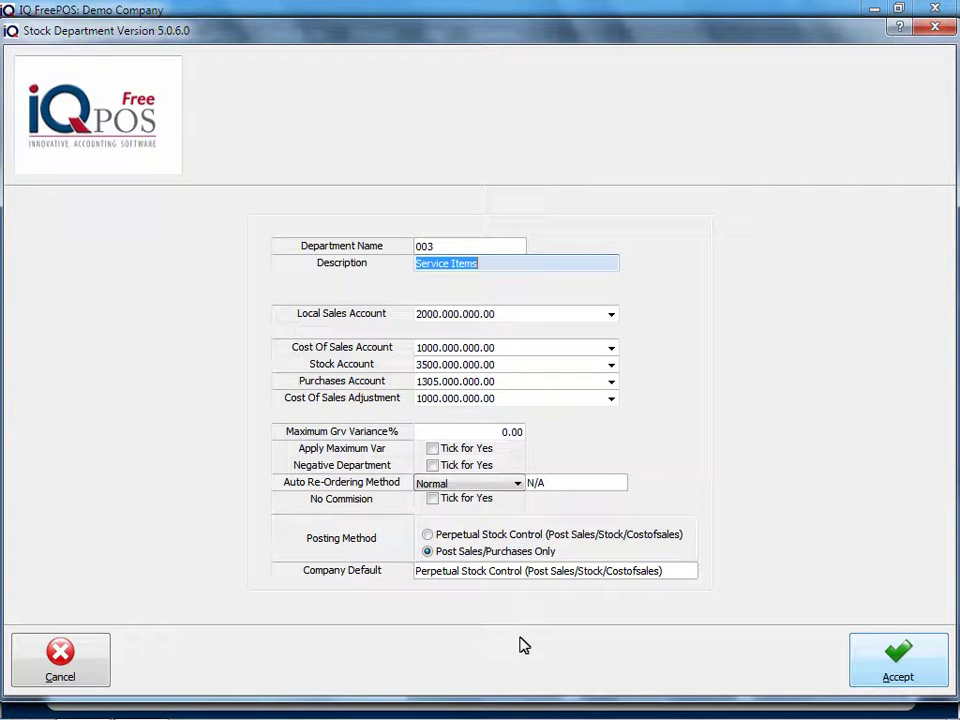
{"action": "left_click", "coordinate": [896, 651]}
{"action": "key", "text": "Escape"}
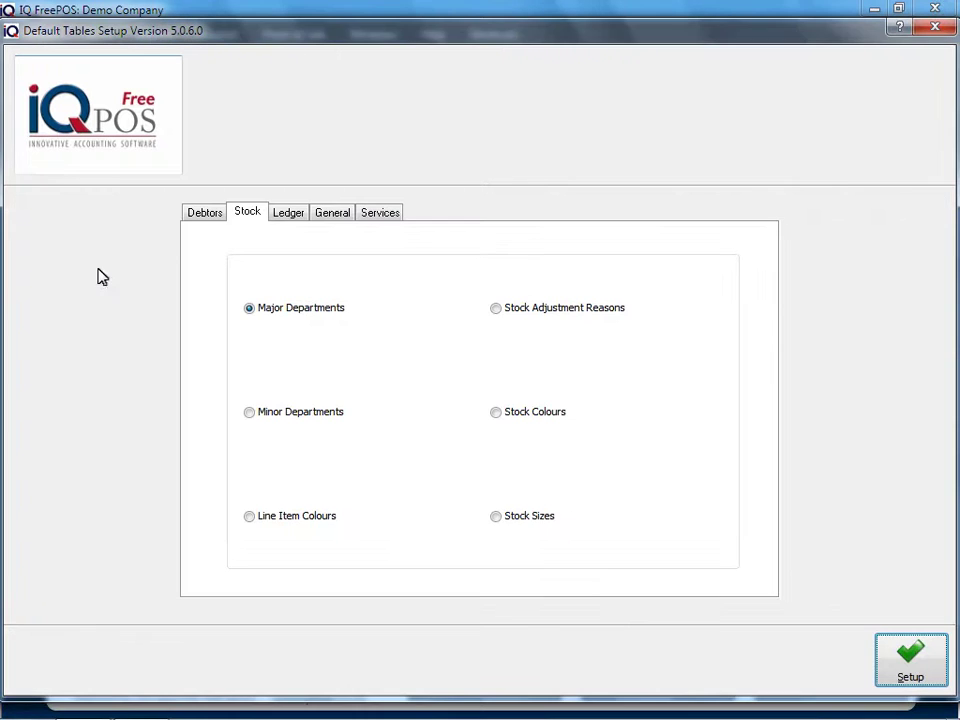
{"action": "key", "text": "Escape"}
Open stock item SERV001 in Stock Maintenance and set its major department to 003 (Service Items).
{"action": "left_click", "coordinate": [95, 37]}
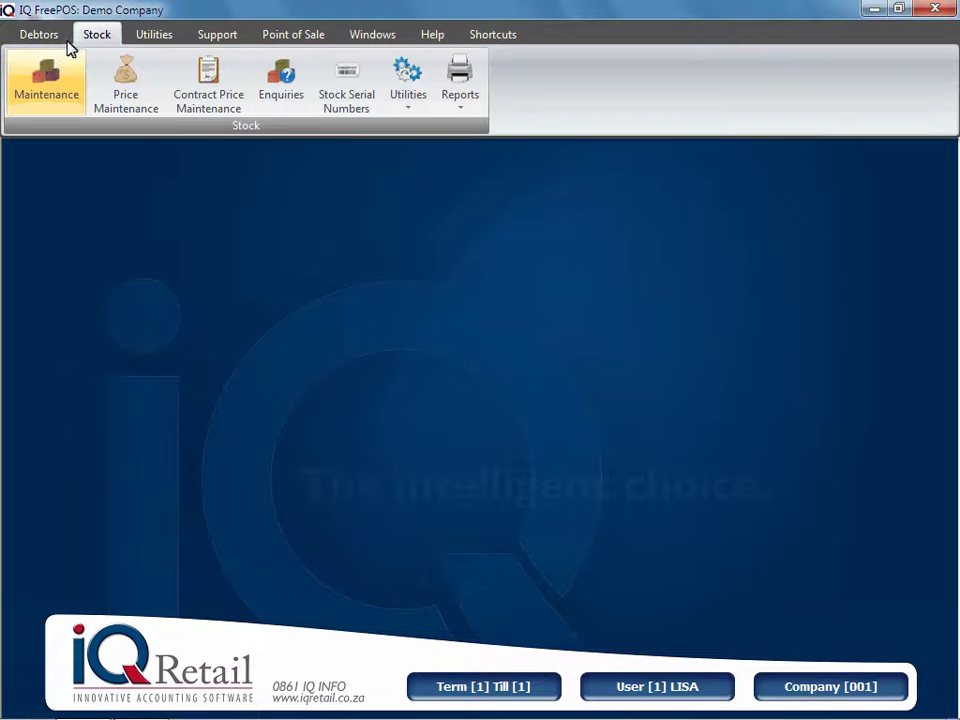
{"action": "left_click", "coordinate": [47, 90]}
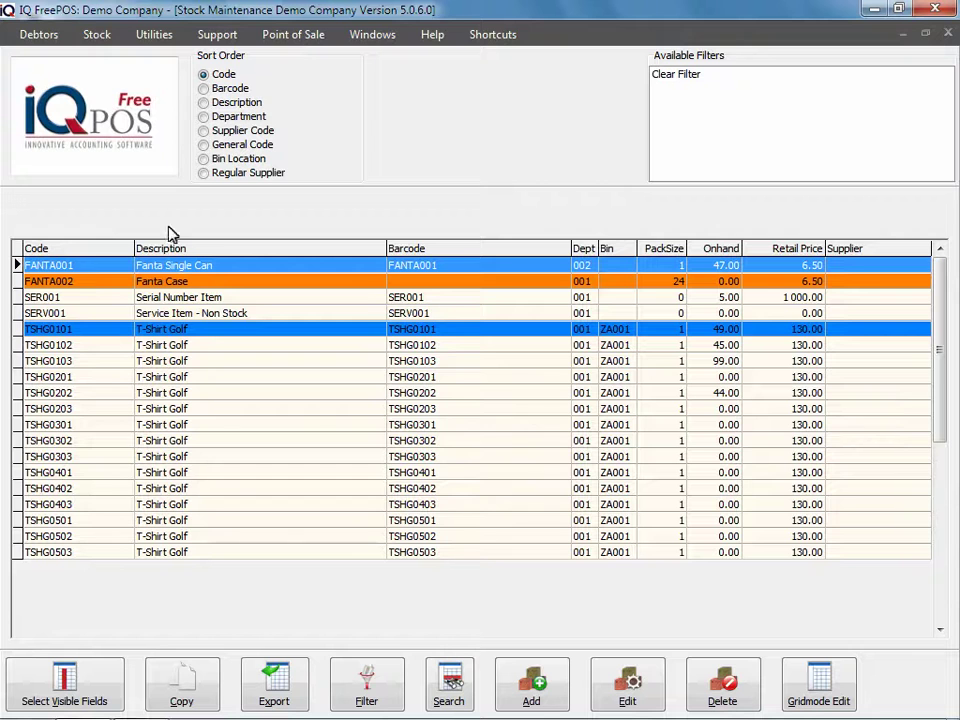
{"action": "left_click", "coordinate": [232, 316]}
{"action": "double_click", "coordinate": [249, 316]}
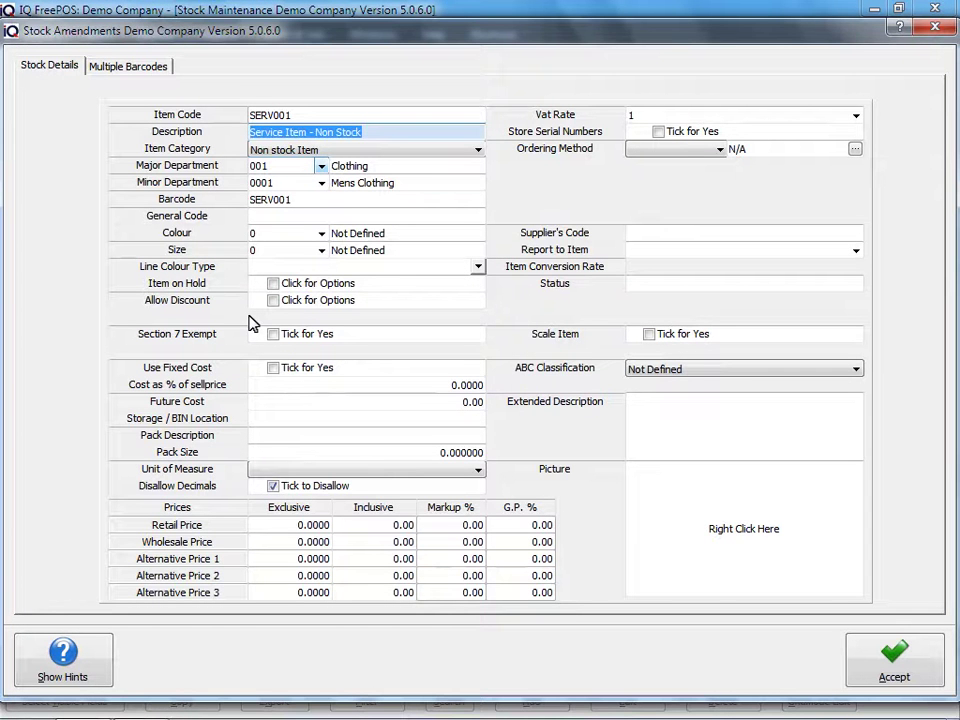
{"action": "left_click", "coordinate": [322, 167]}
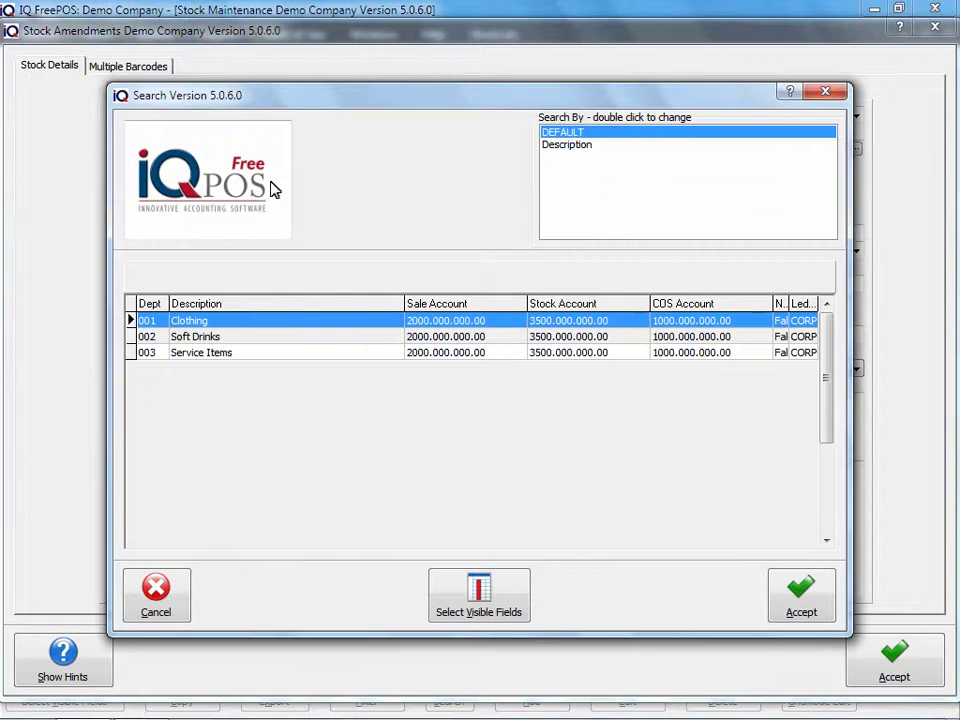
{"action": "left_click", "coordinate": [201, 354]}
{"action": "key", "text": "Return"}
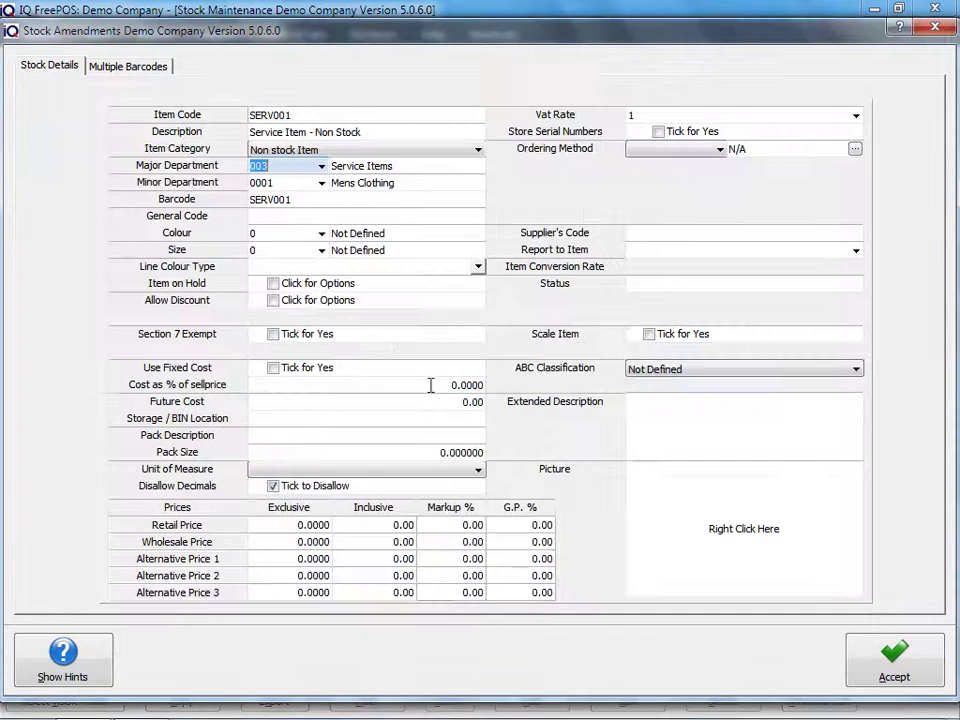
Set the item's minor department to 0003 (Fanta), save the item, and close Stock Maintenance.
{"action": "left_click", "coordinate": [321, 183]}
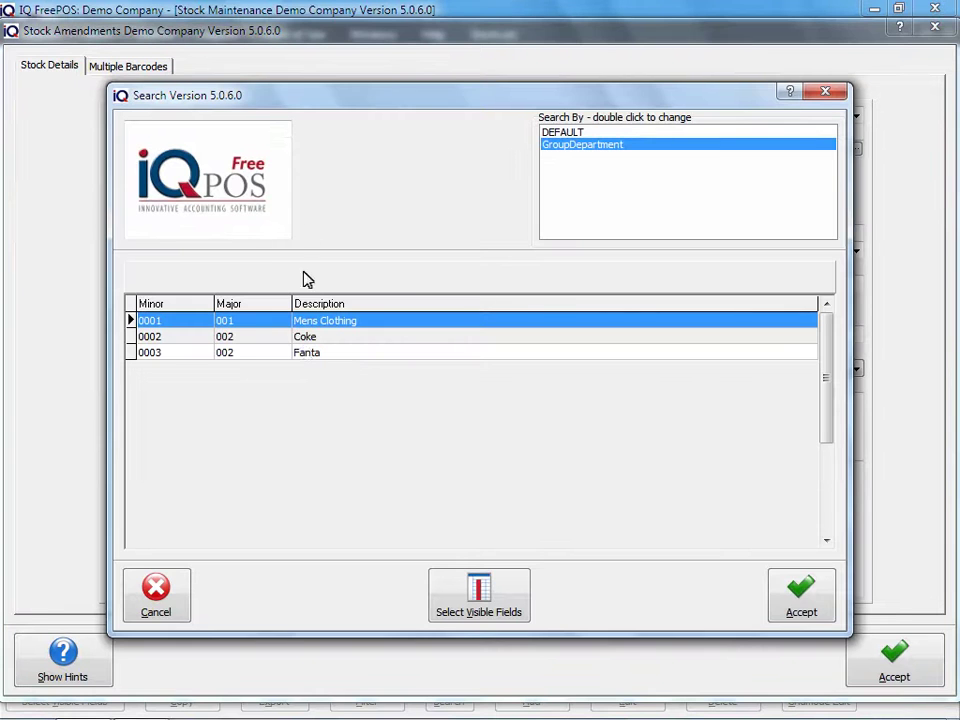
{"action": "left_click", "coordinate": [306, 352]}
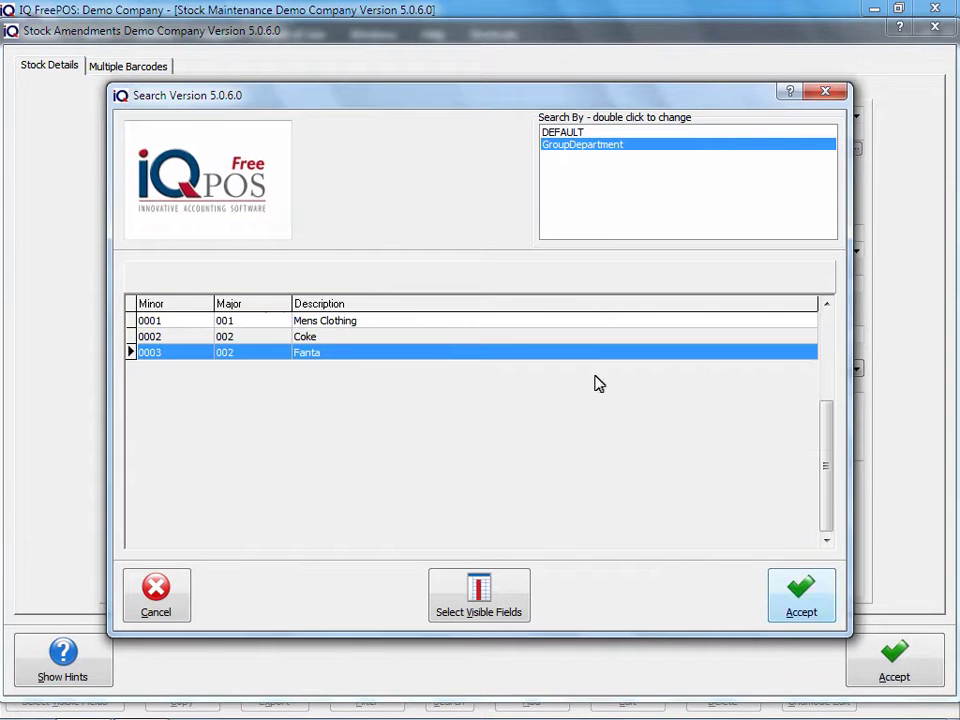
{"action": "left_click", "coordinate": [831, 598]}
{"action": "left_click", "coordinate": [896, 680]}
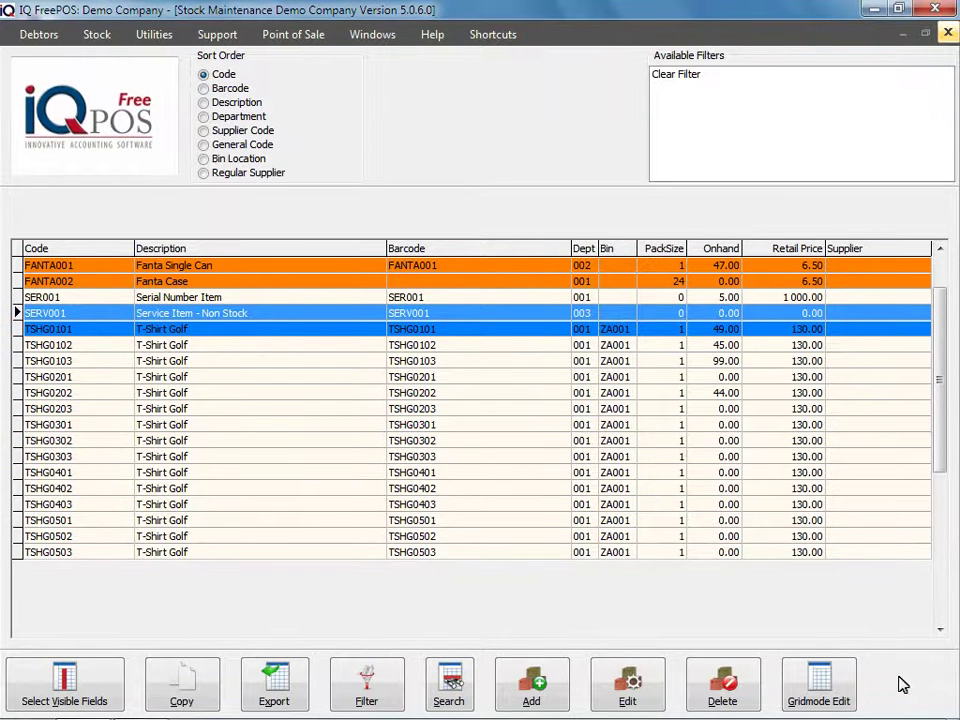
{"action": "left_click", "coordinate": [946, 34]}
Show all transactions for stock item TSHG0101 in Stock Enquiries and view the general ledger audit of its opening stock entry.
{"action": "left_click", "coordinate": [93, 36]}
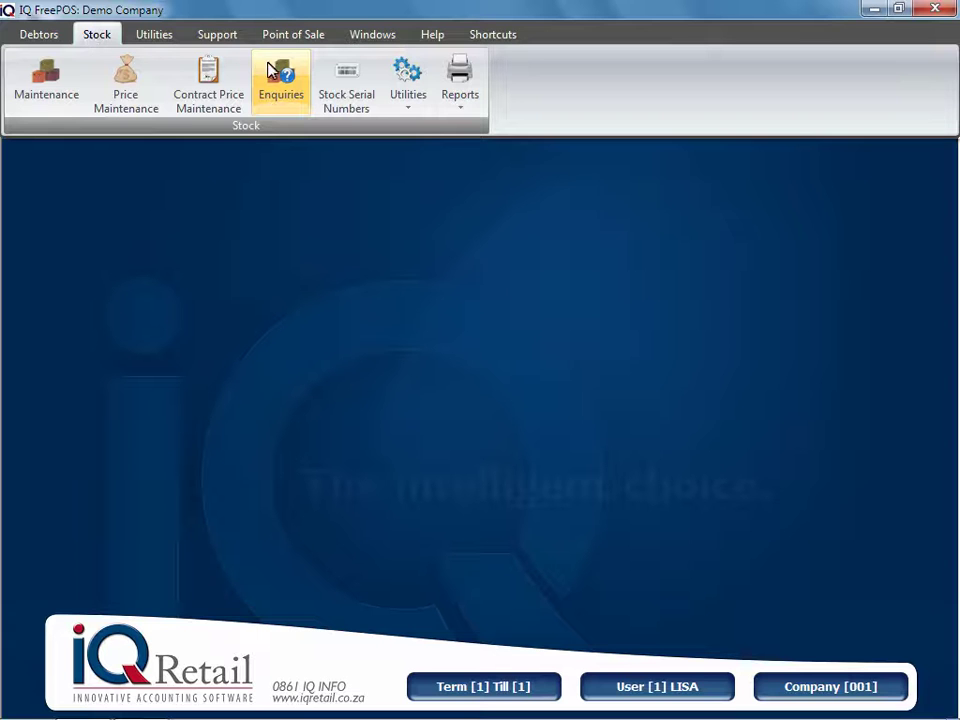
{"action": "left_click", "coordinate": [283, 90]}
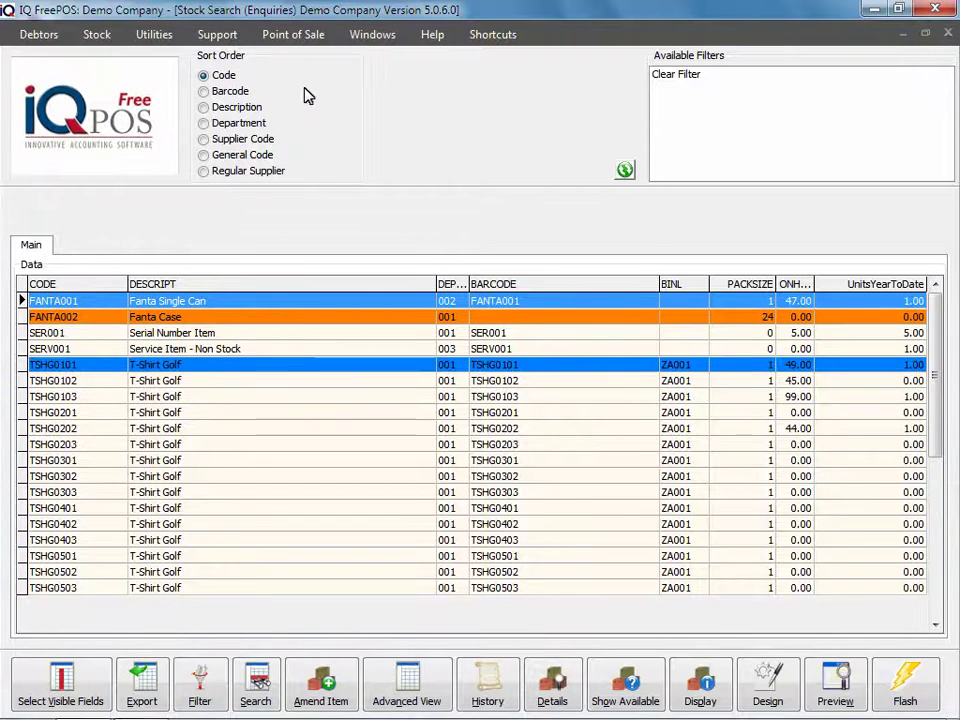
{"action": "double_click", "coordinate": [514, 366]}
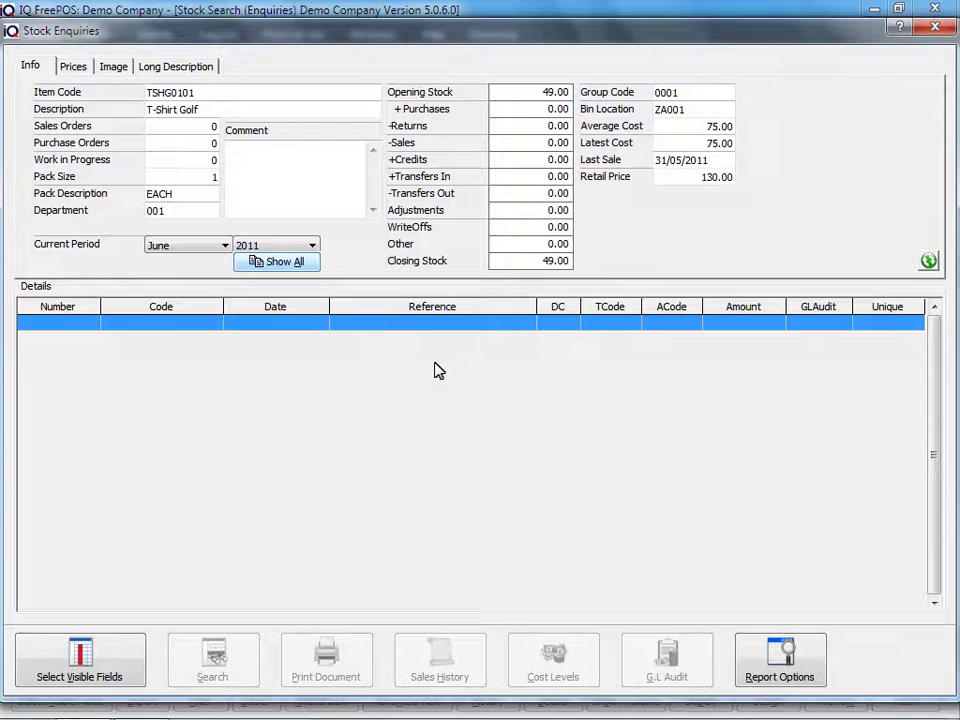
{"action": "left_click", "coordinate": [277, 263]}
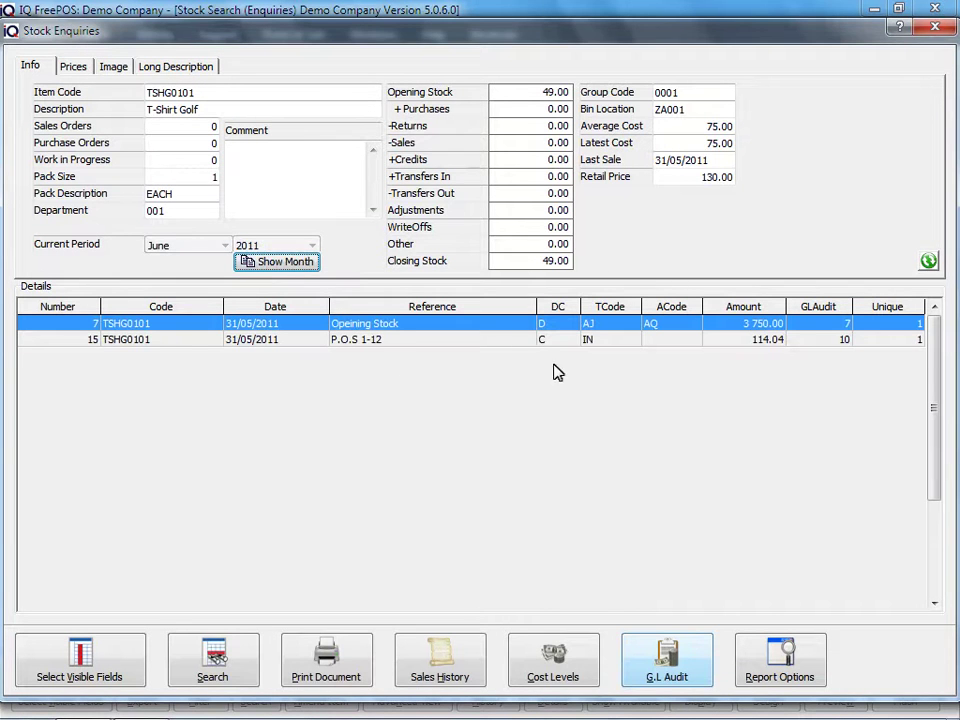
{"action": "left_click", "coordinate": [648, 676]}
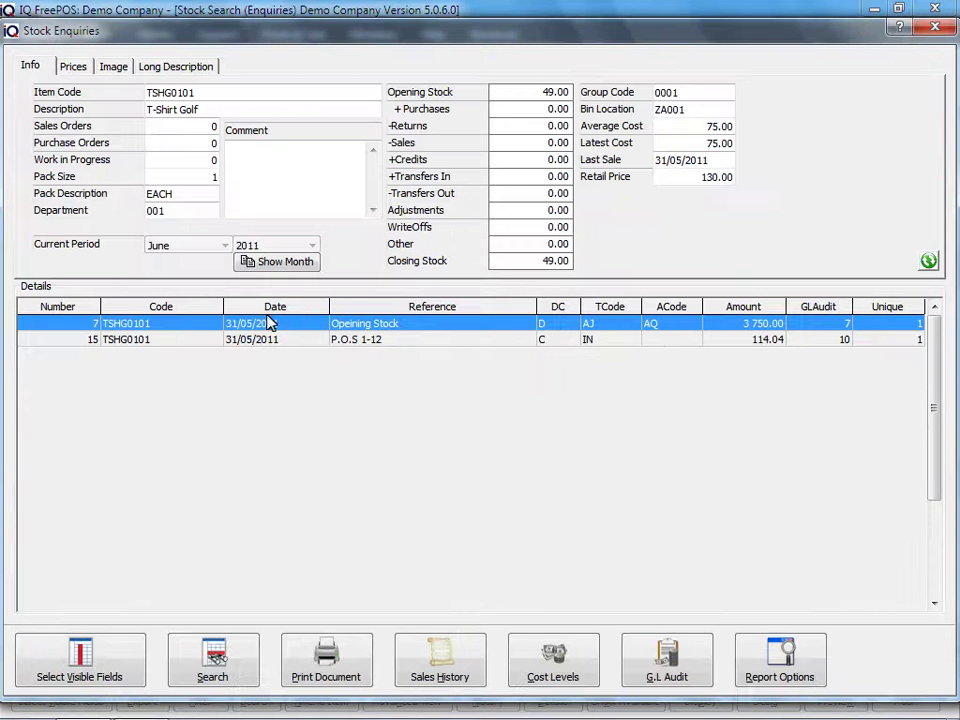
{"action": "key", "text": "Escape"}
Examine the sales, cost of sales and cash ledger postings of TSHG0101's P.O.S 1-12 sale, and leave the stock enquiry.
{"action": "left_click", "coordinate": [250, 341]}
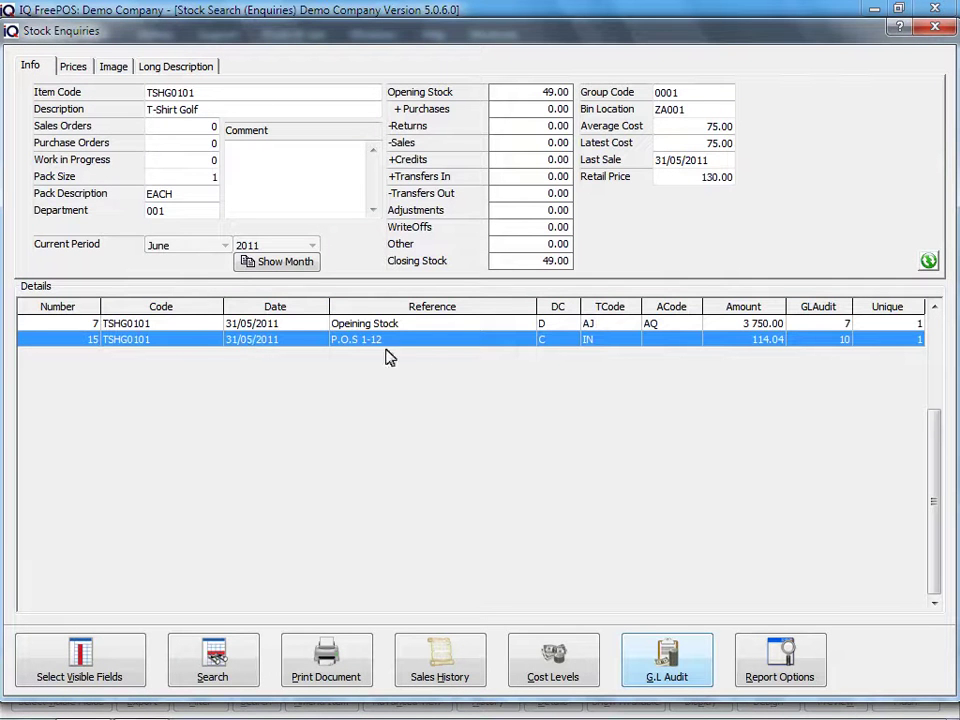
{"action": "left_click", "coordinate": [670, 658]}
{"action": "left_click", "coordinate": [206, 288]}
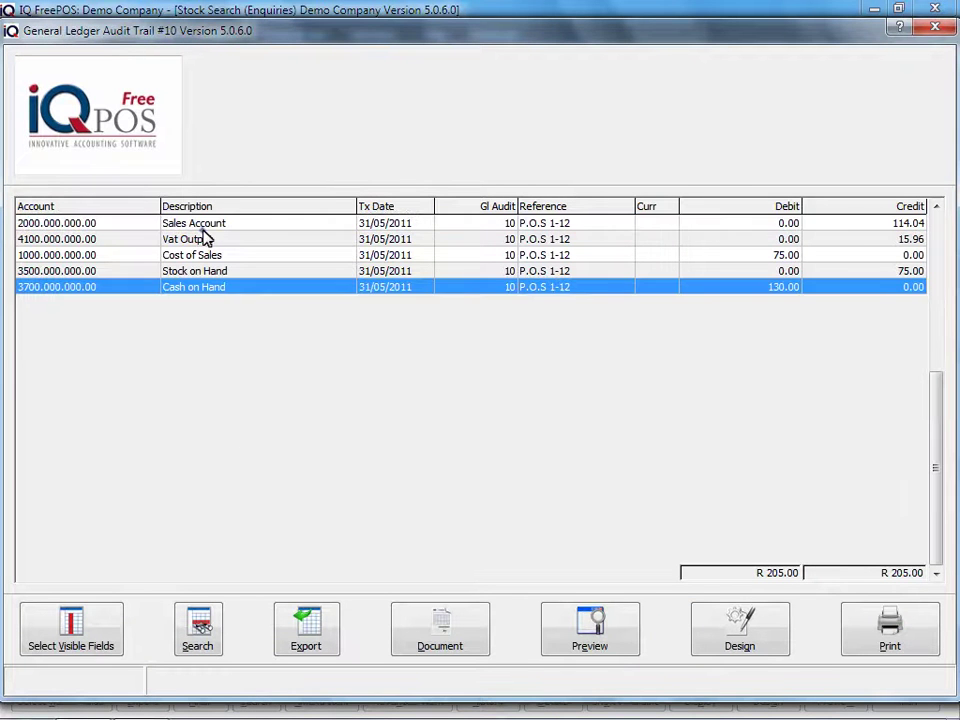
{"action": "left_click", "coordinate": [195, 224]}
{"action": "left_click", "coordinate": [188, 257]}
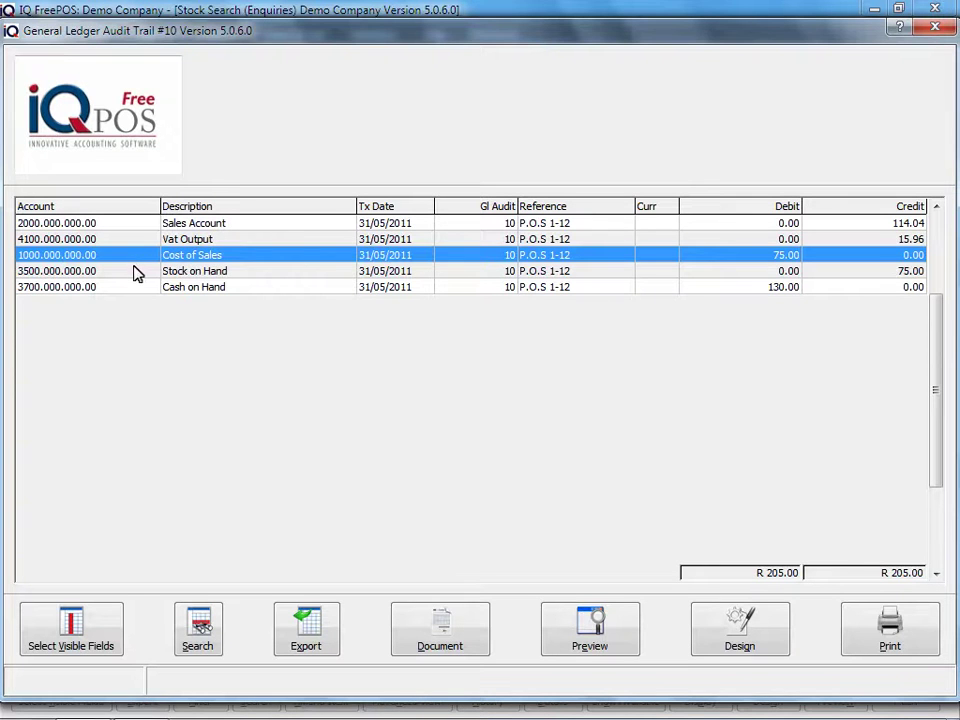
{"action": "key", "text": "Escape"}
{"action": "key", "text": "Escape"}
{"action": "key", "text": "Escape"}
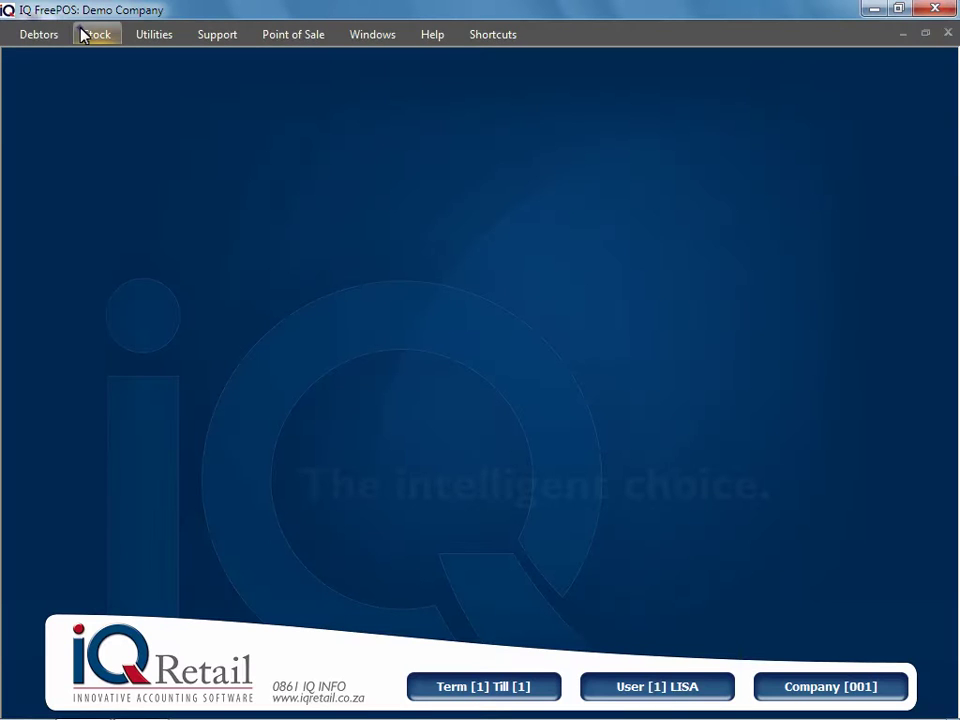
View the general ledger audit of the P.O.S 1-14 sale for service item SERV001 in Stock Enquiries.
{"action": "left_click", "coordinate": [88, 34]}
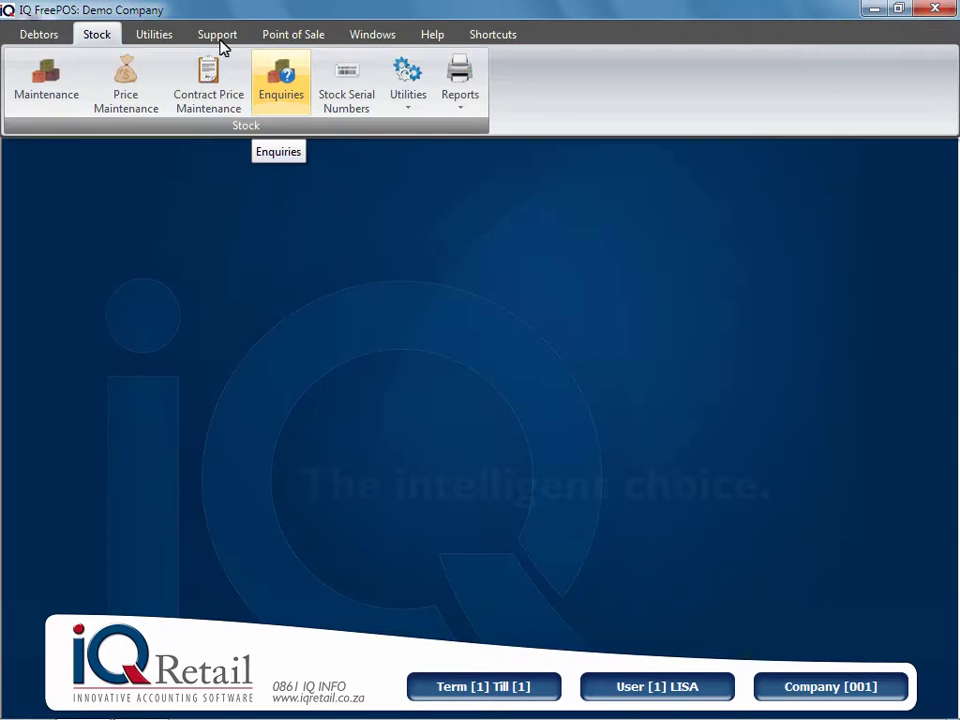
{"action": "left_click", "coordinate": [281, 95]}
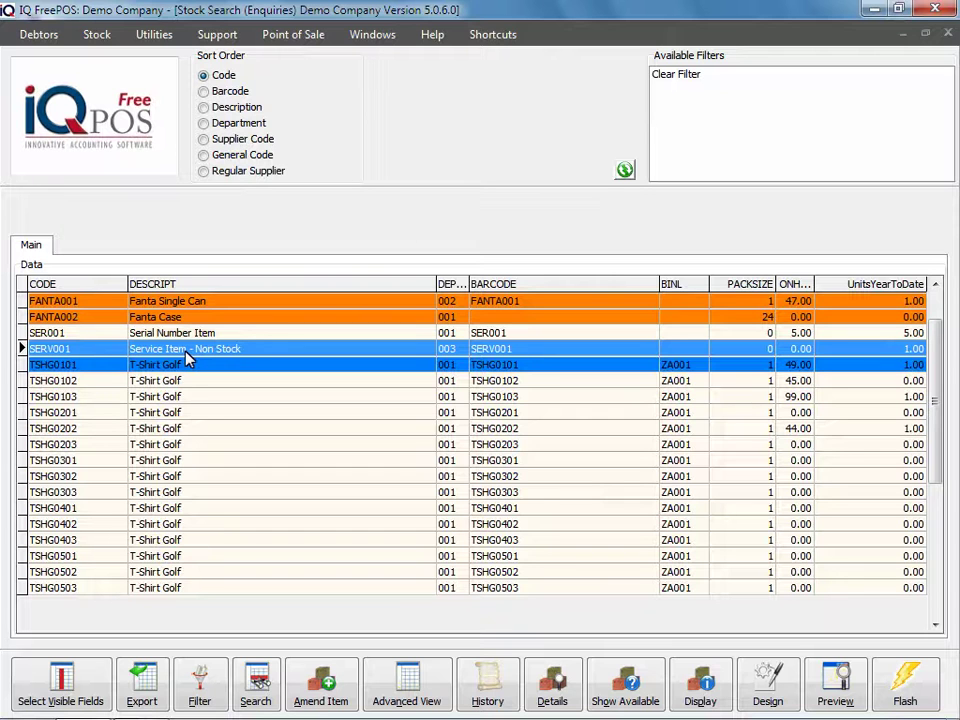
{"action": "double_click", "coordinate": [250, 352]}
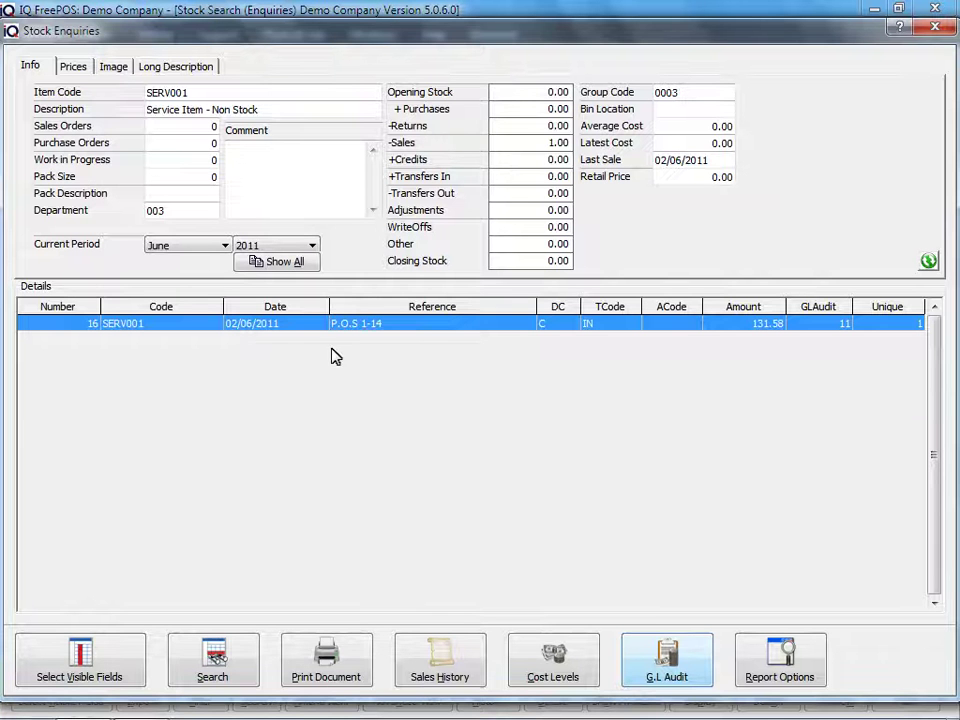
{"action": "left_click", "coordinate": [654, 667]}
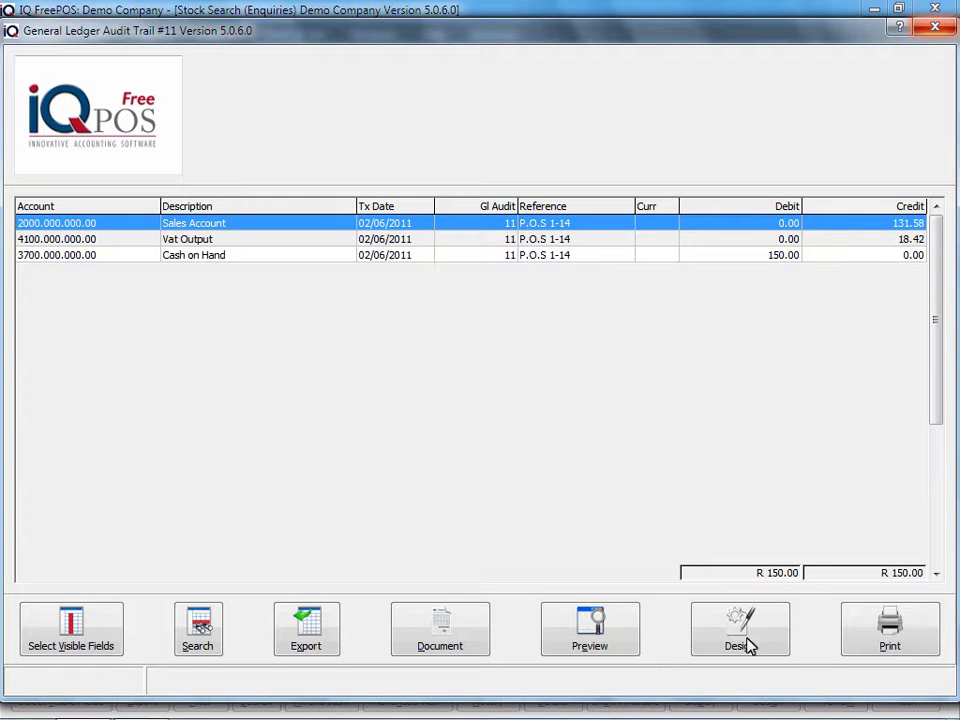
{"action": "left_click", "coordinate": [936, 28]}
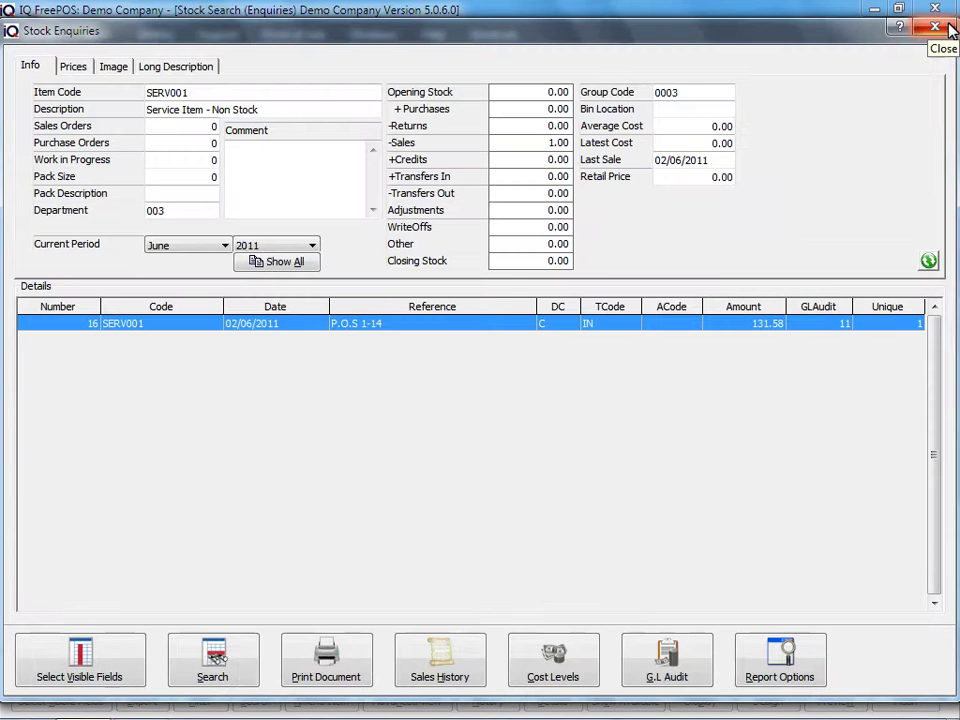